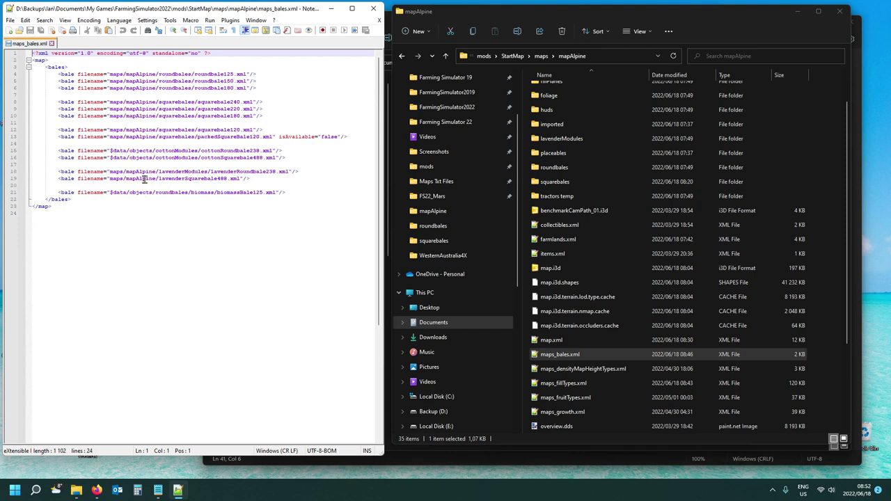
Insert the lavenderModules/ folder into the lavenderSquarebale488.xml path, copying it from the lavender round bale line above.
click(159, 179)
drag(159, 171, 210, 171)
key(ctrl+c)
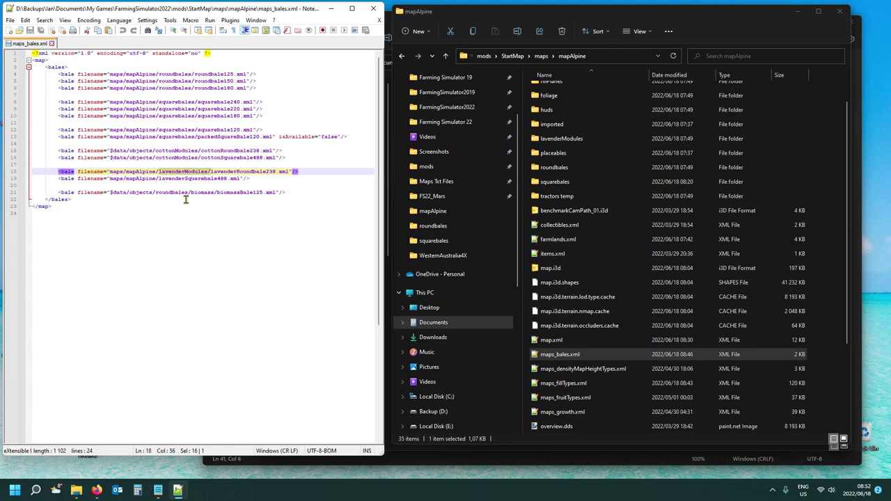
click(159, 179)
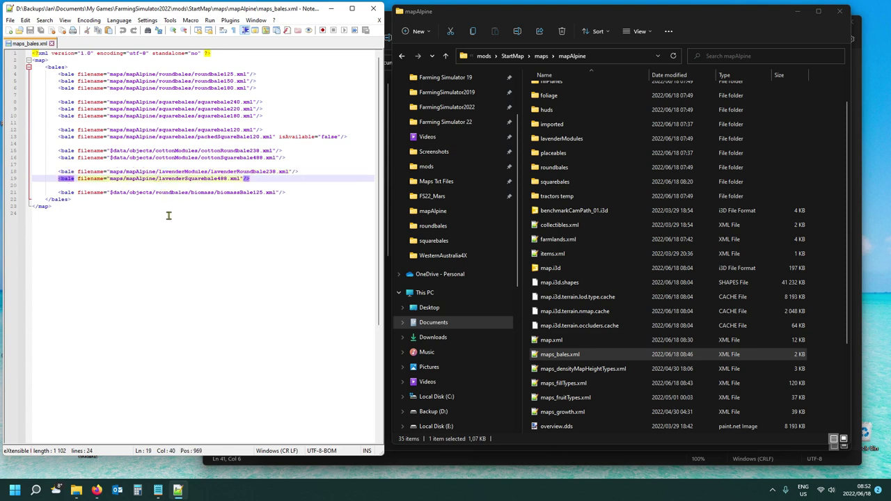
key(ctrl+v)
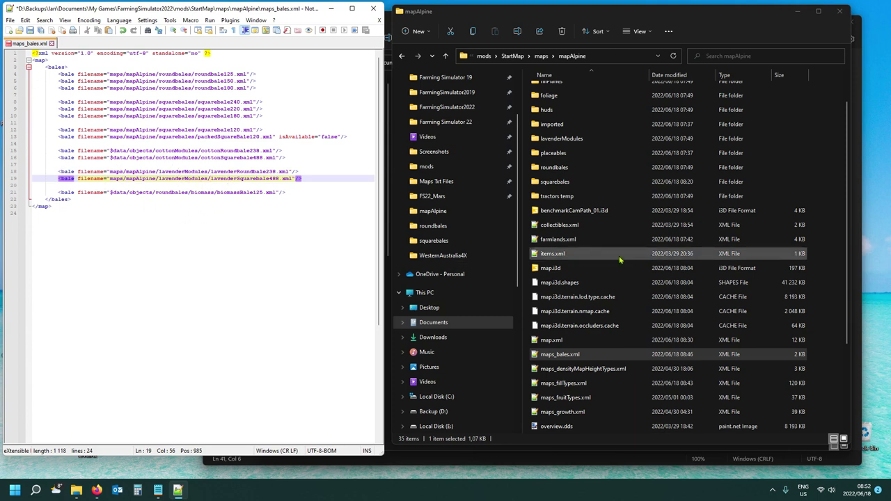
Check the lavenderSquarebale488.xml file in the lavenderModules folder and save maps_bales.xml.
click(588, 140)
double_click(588, 140)
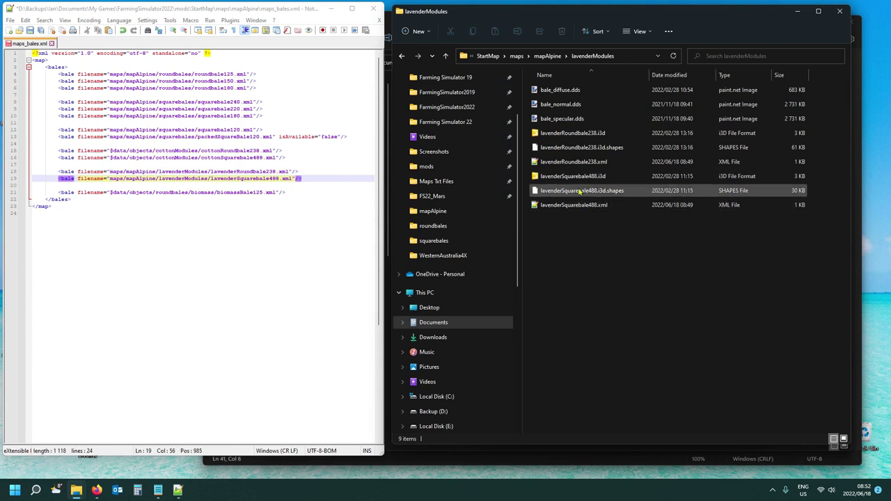
click(558, 210)
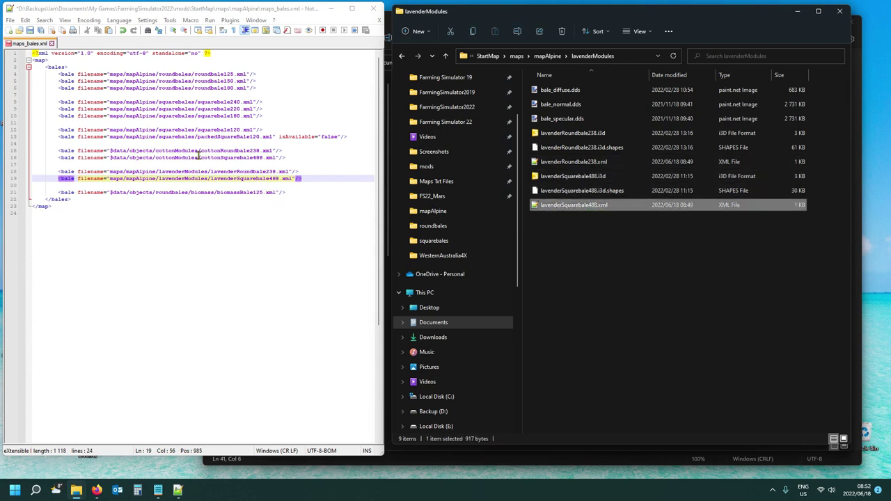
click(31, 32)
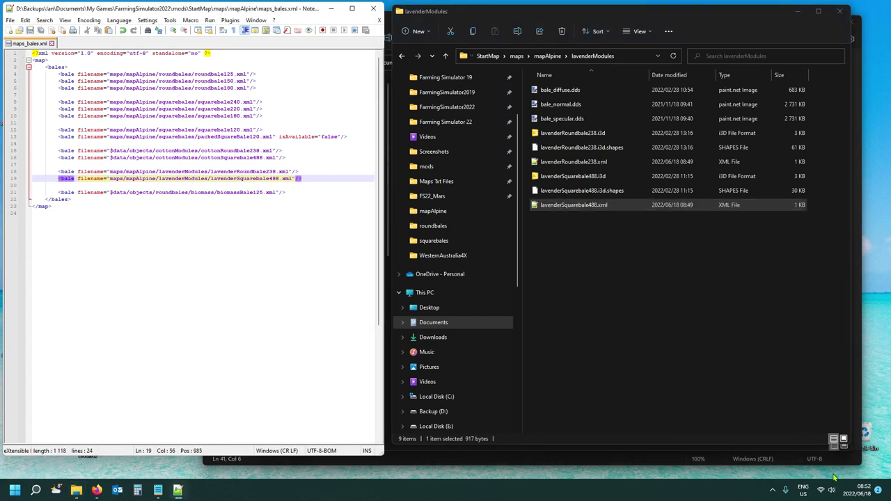
Launch Farming Simulator 22 from Steam and skip the intro video.
click(772, 489)
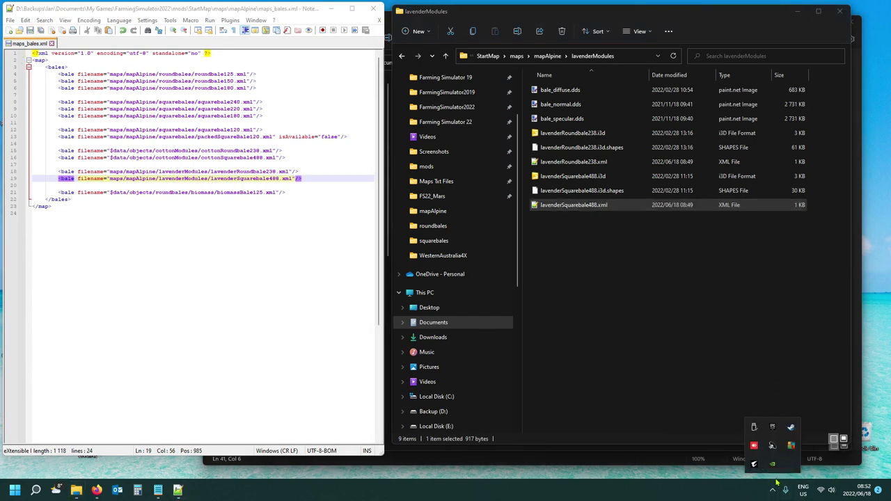
right_click(790, 427)
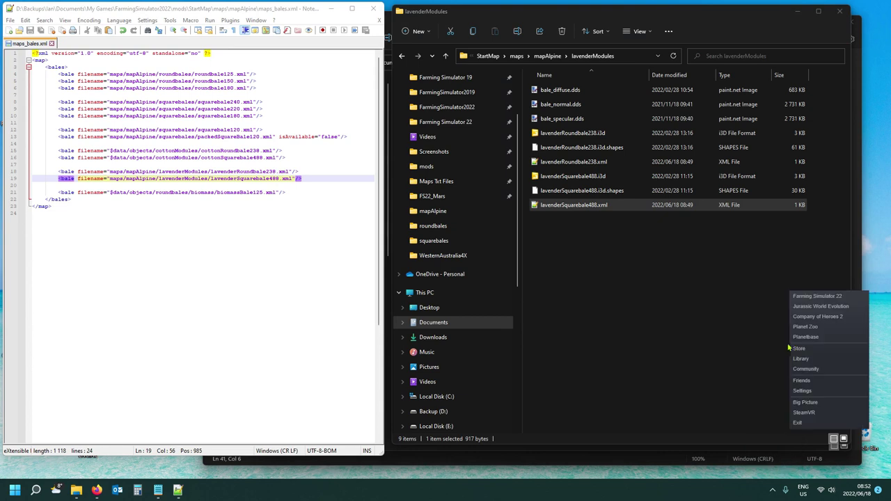
click(815, 295)
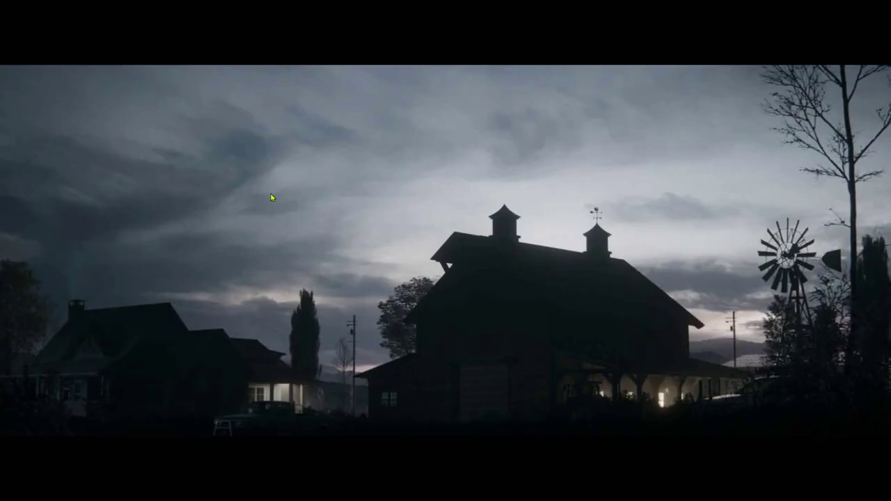
click(272, 195)
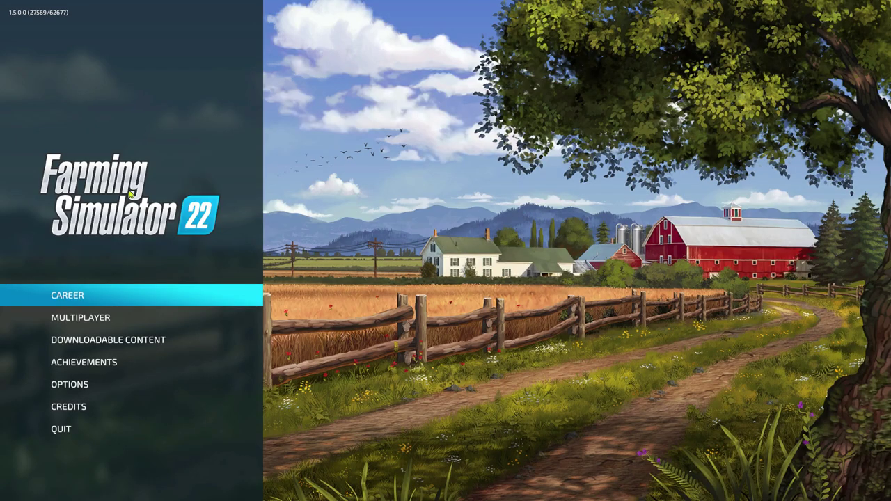
Start a new career in the empty save slot on the YourMapName map with all mods deselected.
click(136, 297)
scroll(647, 296, down, 1)
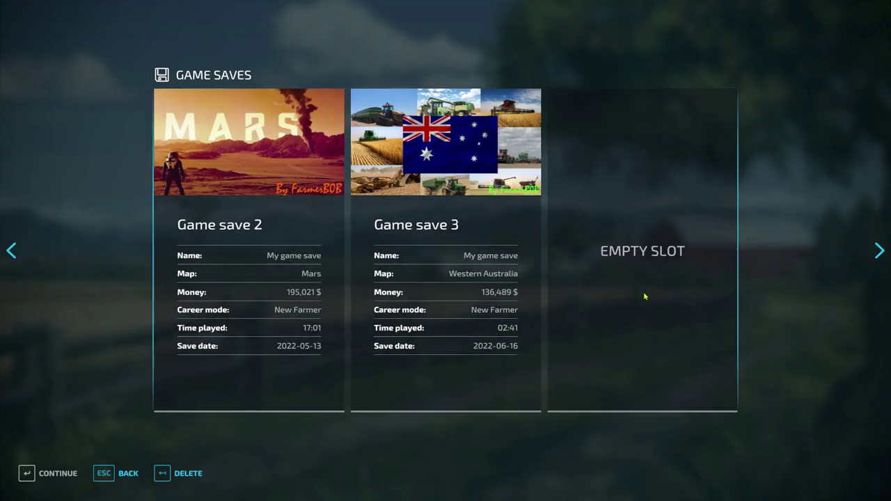
click(644, 296)
click(269, 304)
scroll(327, 298, down, 5)
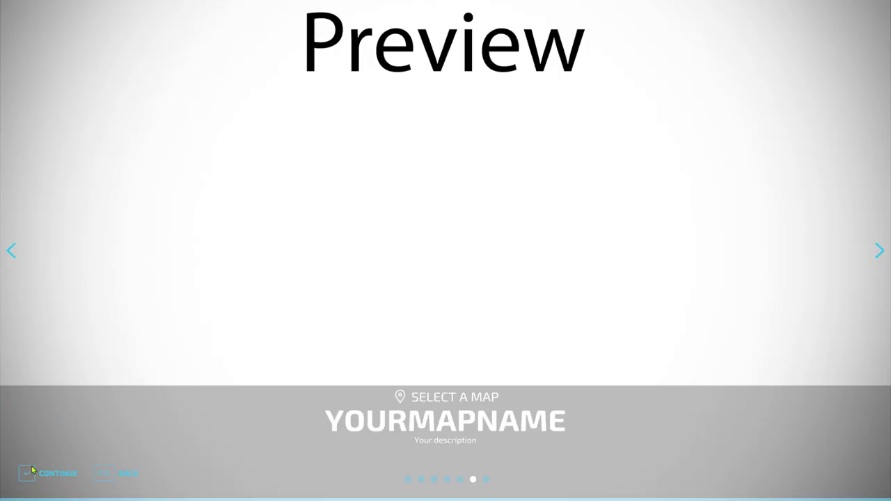
click(32, 472)
click(268, 473)
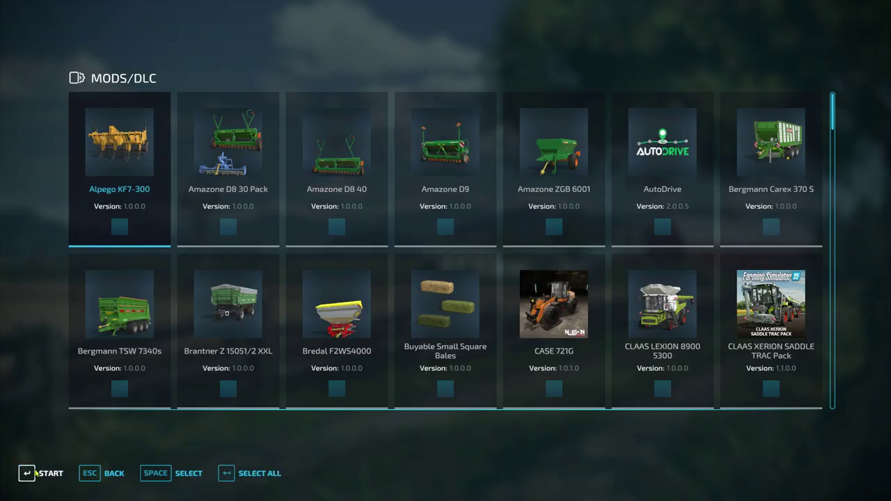
click(25, 474)
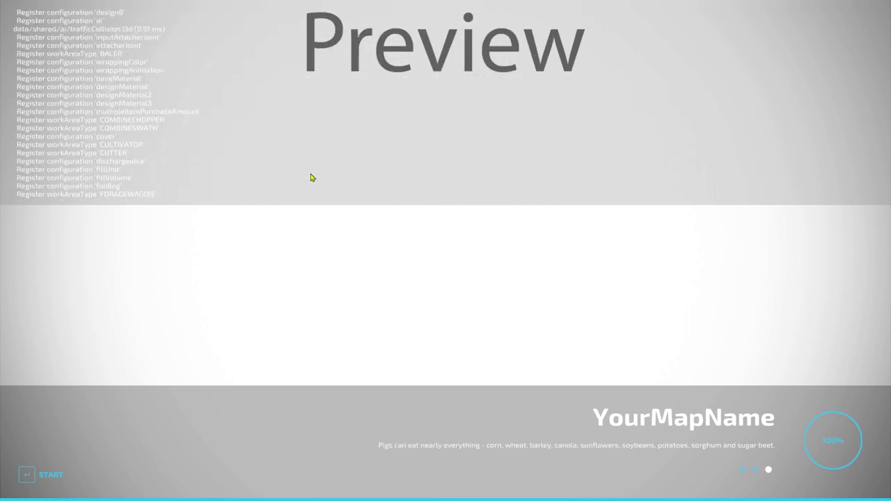
Enter the loaded map, keep the default character and dismiss the opening dialogs.
click(32, 478)
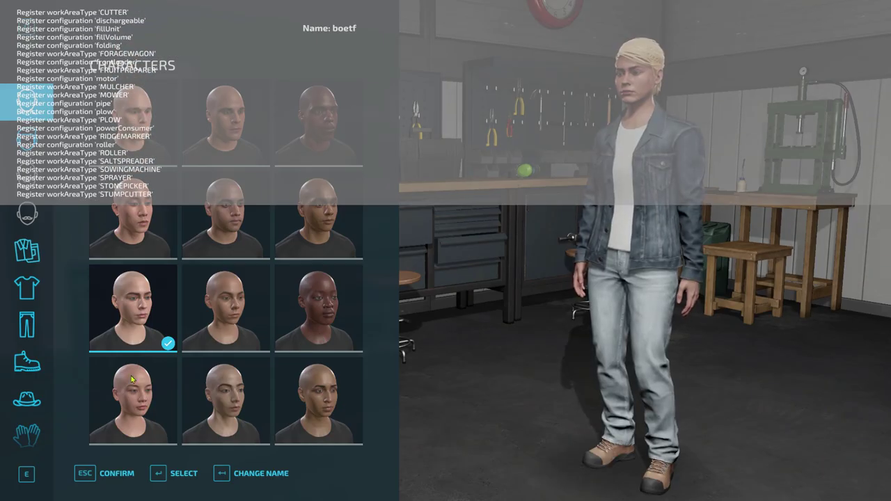
click(114, 473)
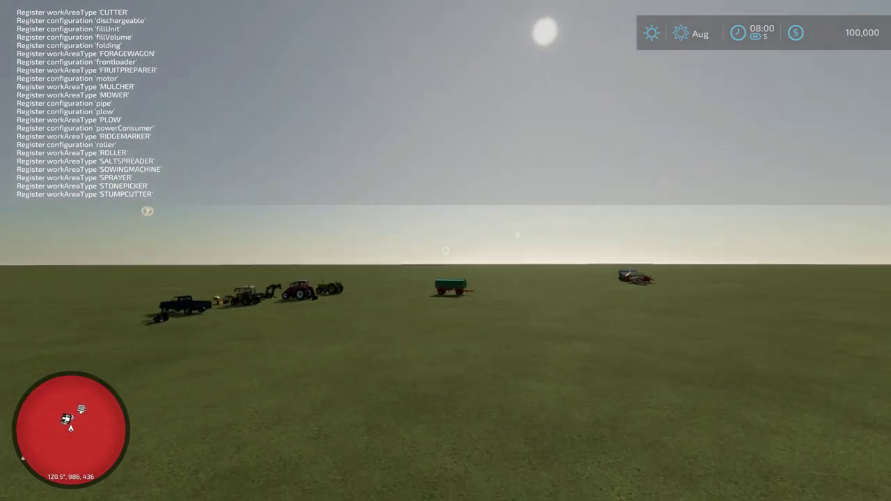
key(Escape)
key(Escape)
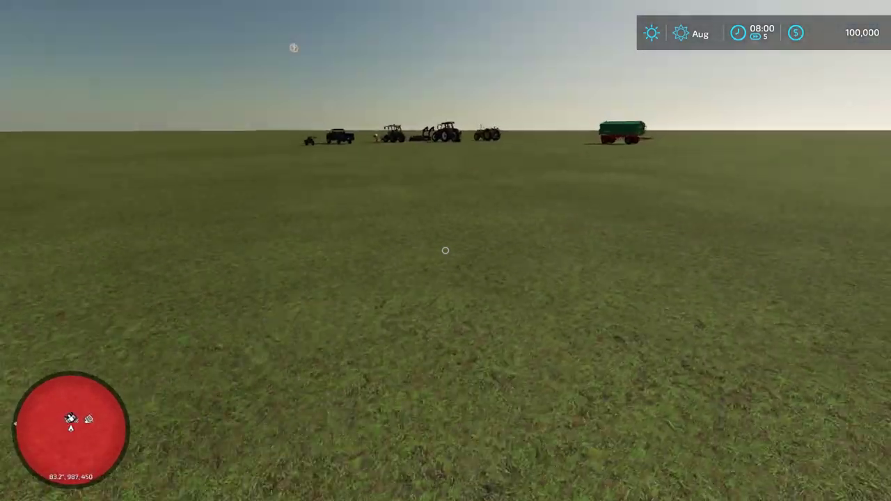
Examine the goods in the price list down to Poppy and the map's Crop types 2 filter for the added crops.
key(Escape)
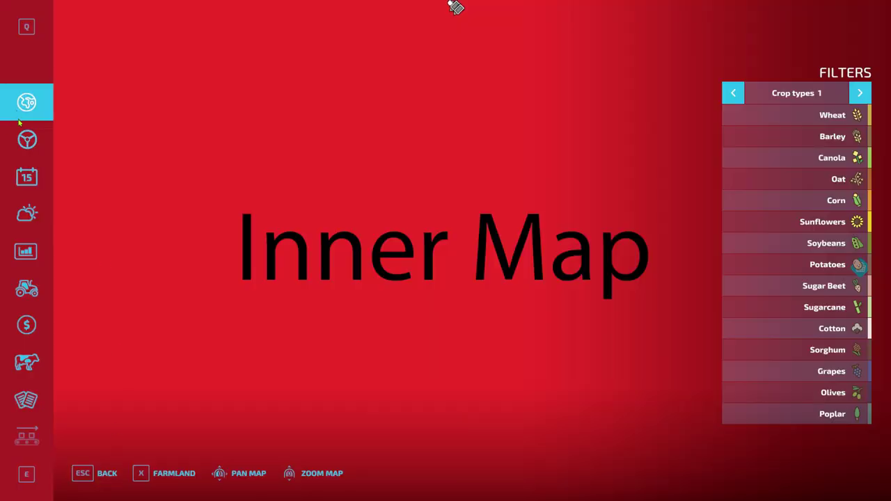
click(25, 252)
scroll(272, 170, down, 10)
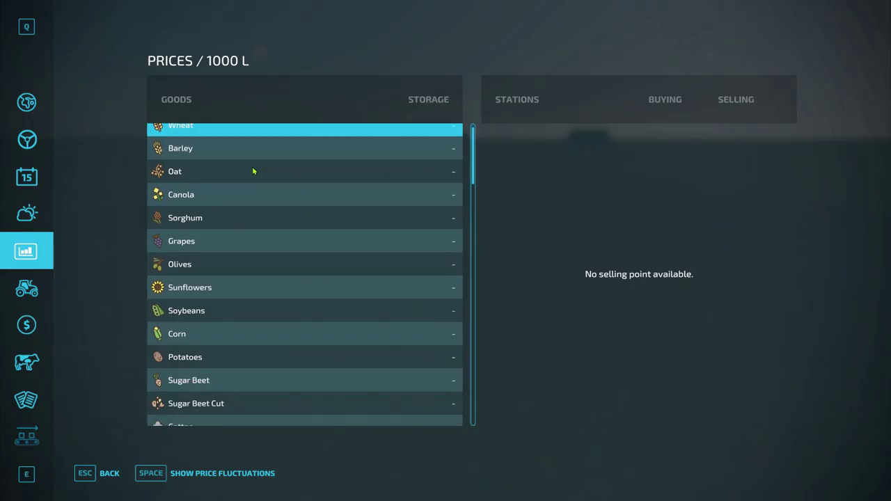
scroll(264, 181, down, 10)
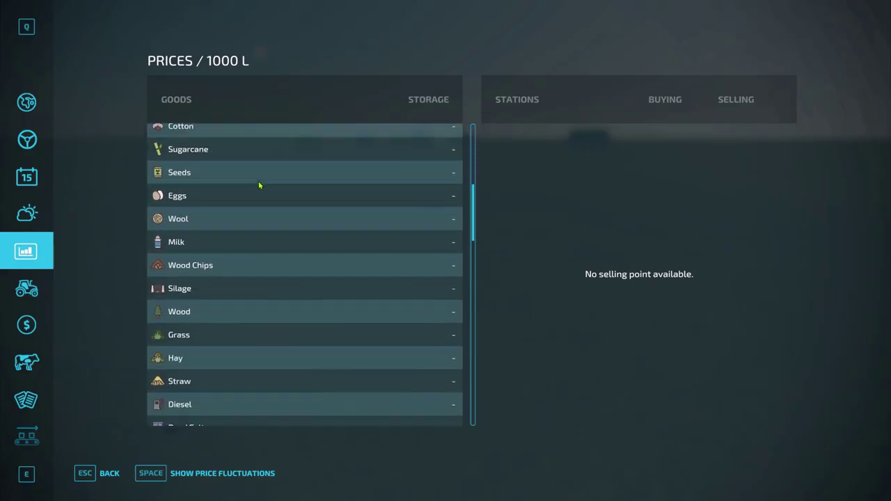
scroll(201, 269, down, 12)
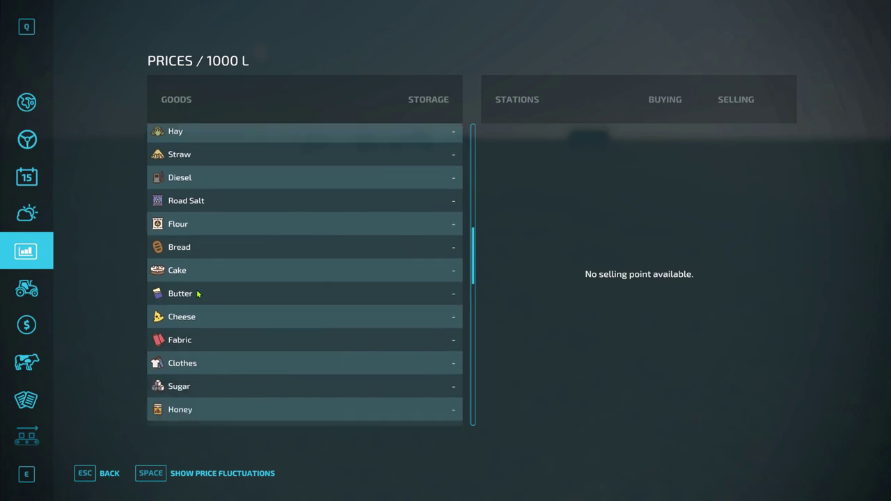
scroll(209, 272, down, 16)
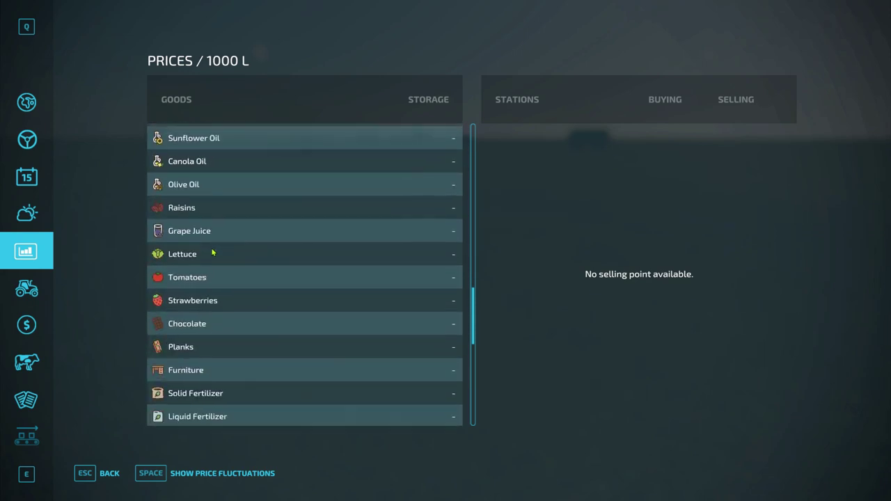
scroll(216, 260, down, 5)
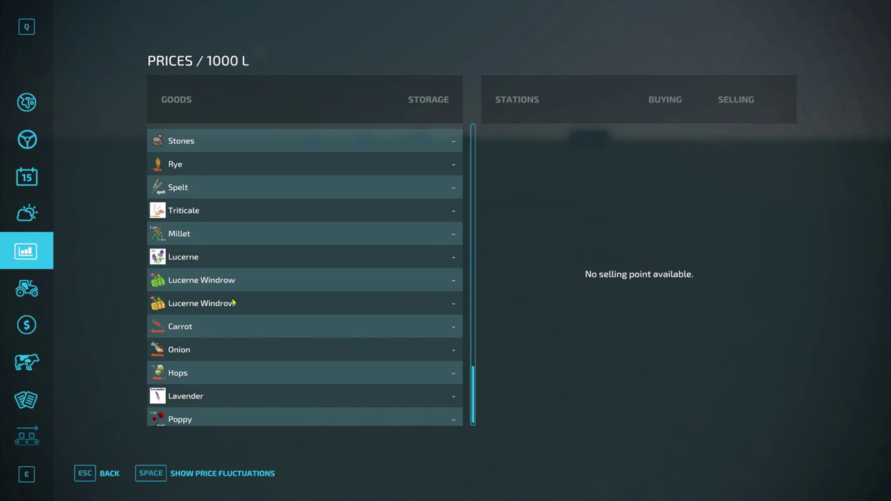
scroll(243, 400, down, 1)
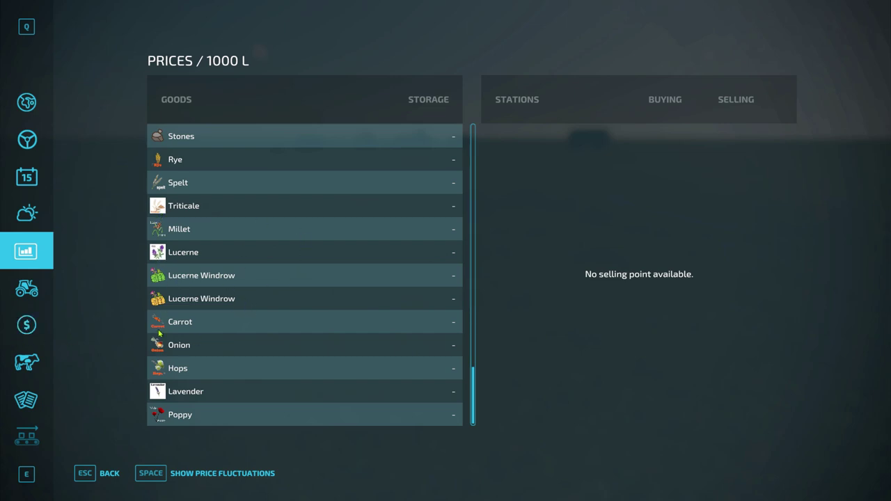
click(26, 103)
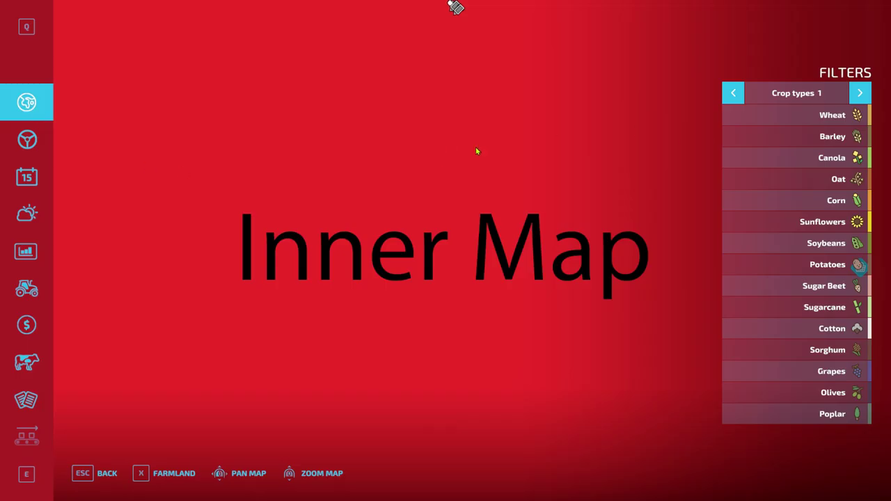
click(861, 94)
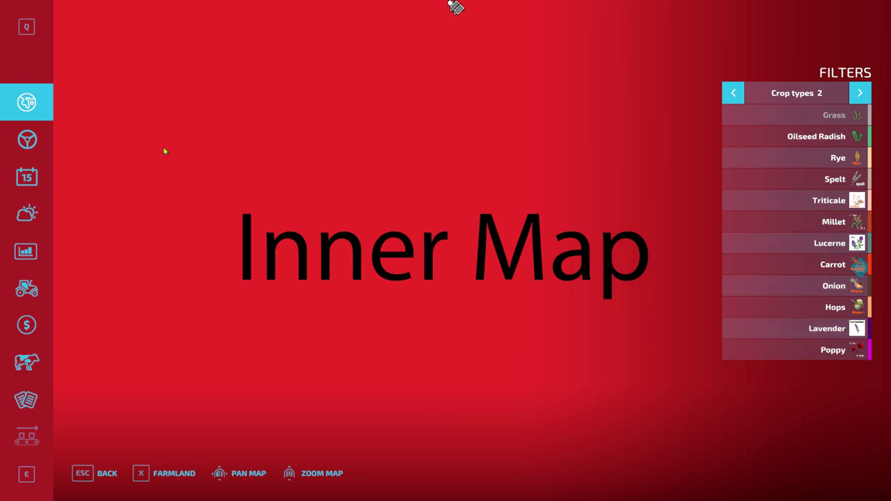
Quit the running game without saving and exit Farming Simulator 22 to the desktop.
scroll(28, 400, down, 5)
click(28, 402)
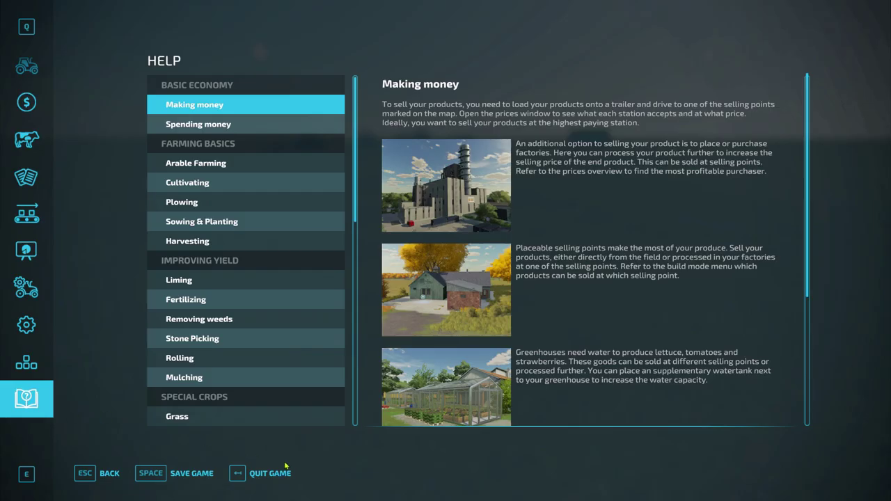
click(275, 471)
click(318, 317)
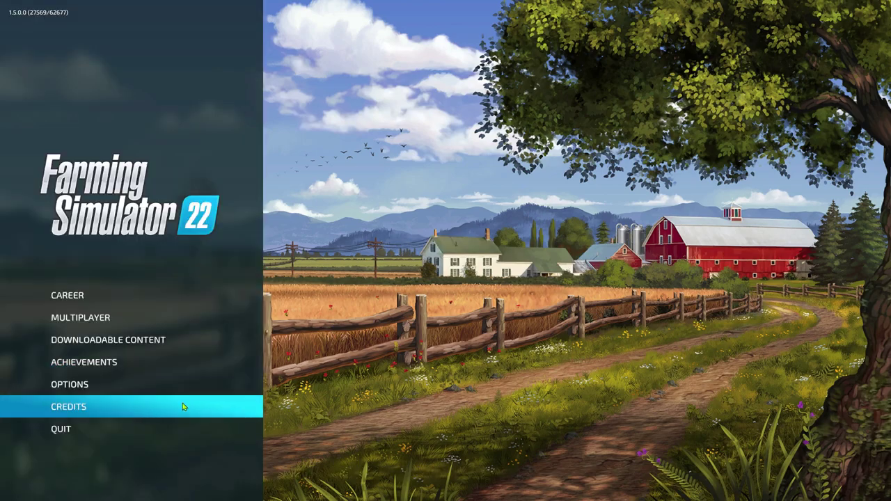
click(182, 403)
key(Escape)
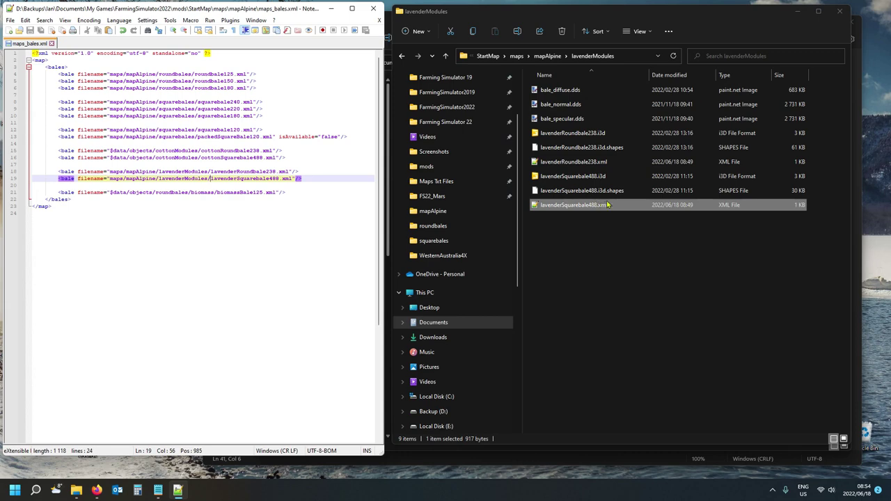
Open maps_fillTypes.xml from the mapAlpine folder and maximize the editor window.
click(547, 55)
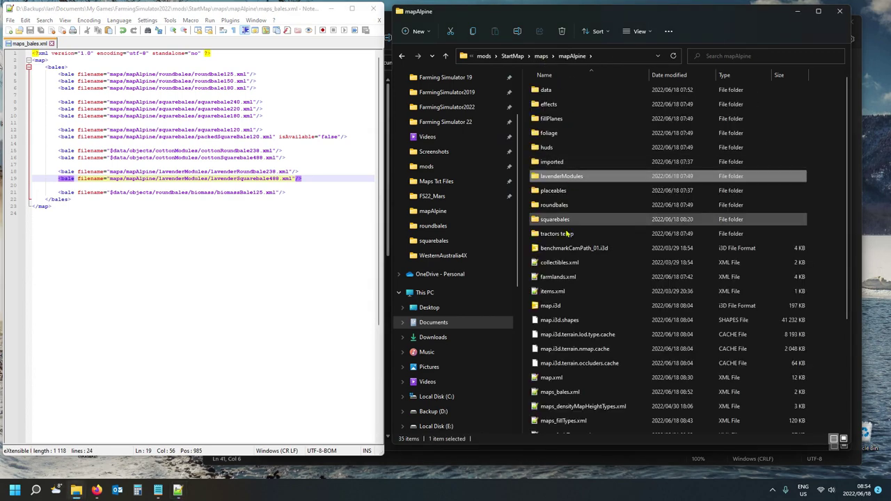
scroll(567, 234, down, 2)
double_click(570, 339)
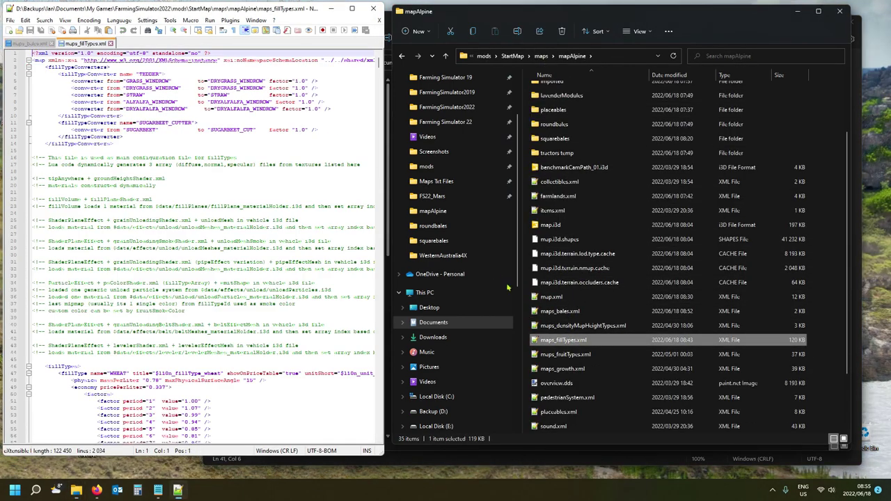
click(352, 9)
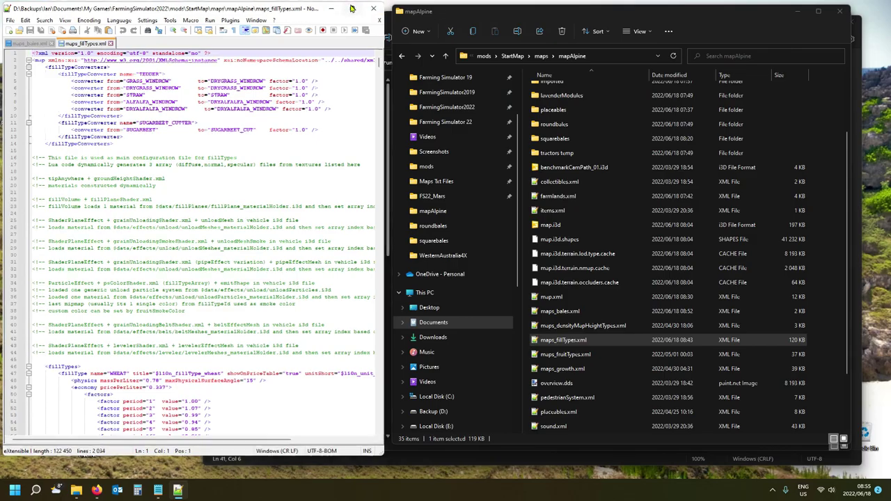
click(352, 8)
Go to the fillTypeCategories section and highlight the BULK category's fill types from WHEAT to FORAGE_MIXING.
drag(887, 56, 886, 421)
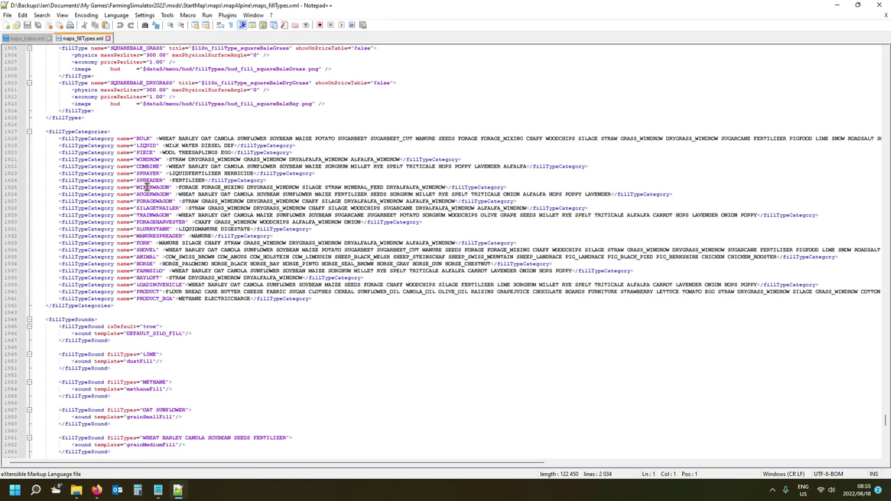
click(148, 270)
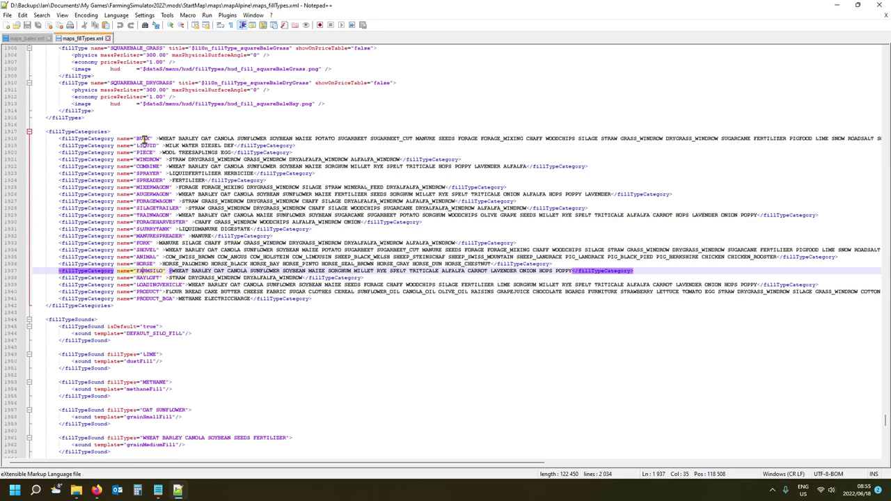
drag(159, 138, 527, 139)
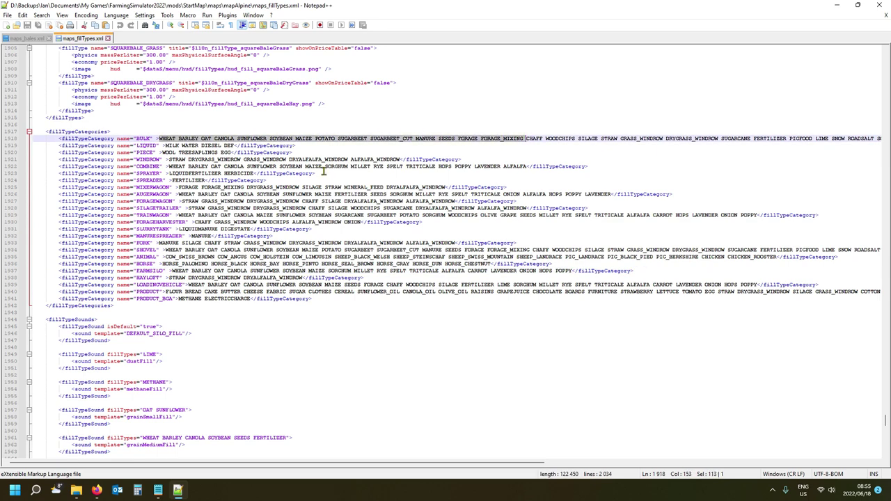
Review the fillTypeCategories and fillTypeSounds sections of maps_fillTypes.xml down to the HOPS sound entry, and close both open XML files.
scroll(322, 171, up, 13)
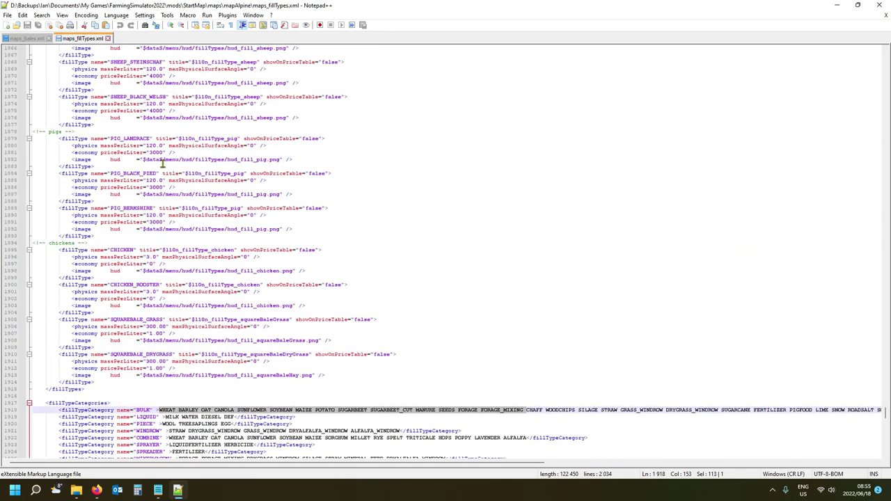
scroll(269, 178, down, 13)
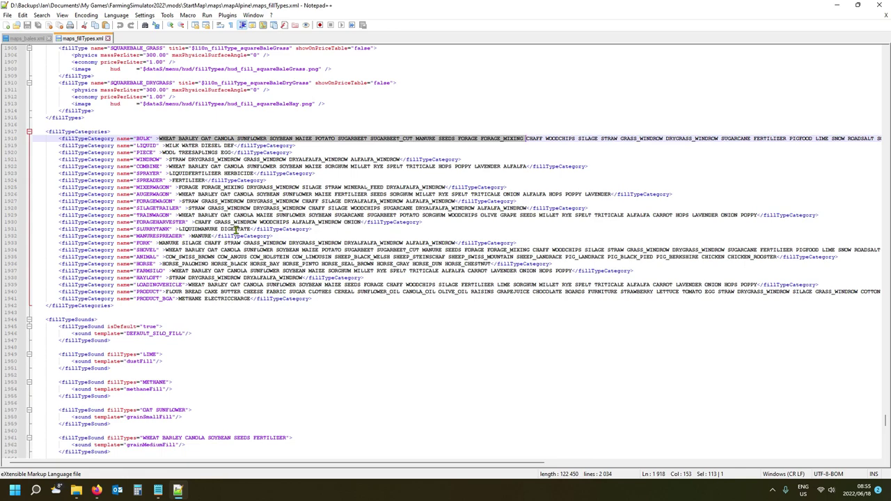
scroll(246, 248, down, 11)
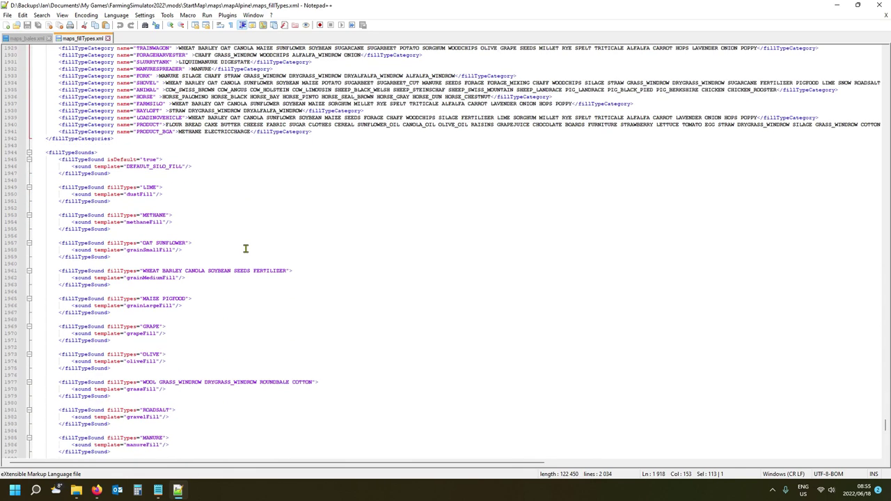
scroll(245, 249, down, 17)
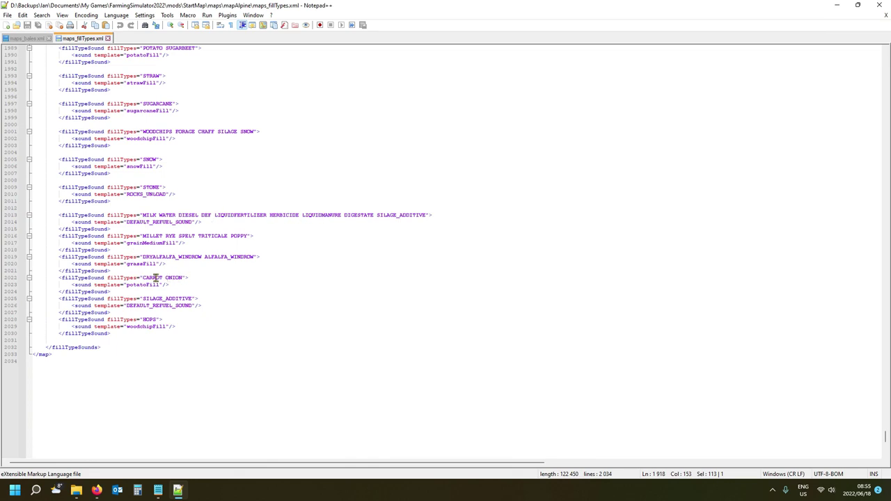
scroll(292, 160, up, 13)
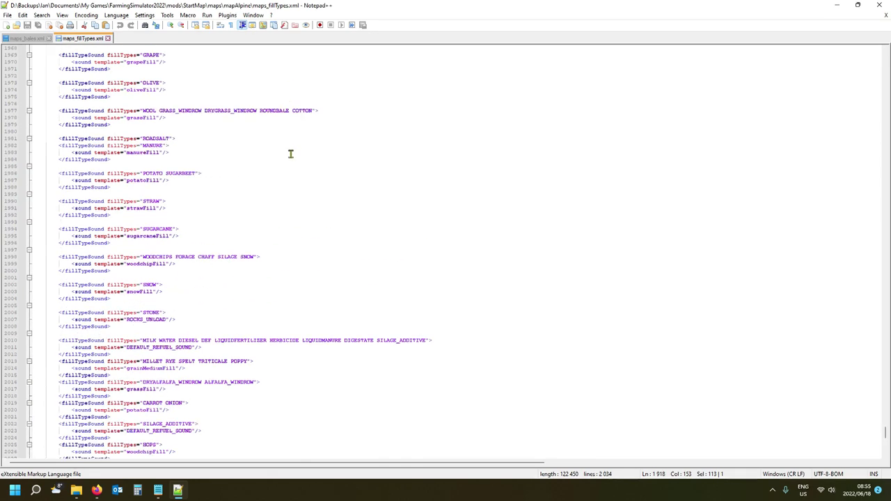
scroll(296, 184, up, 11)
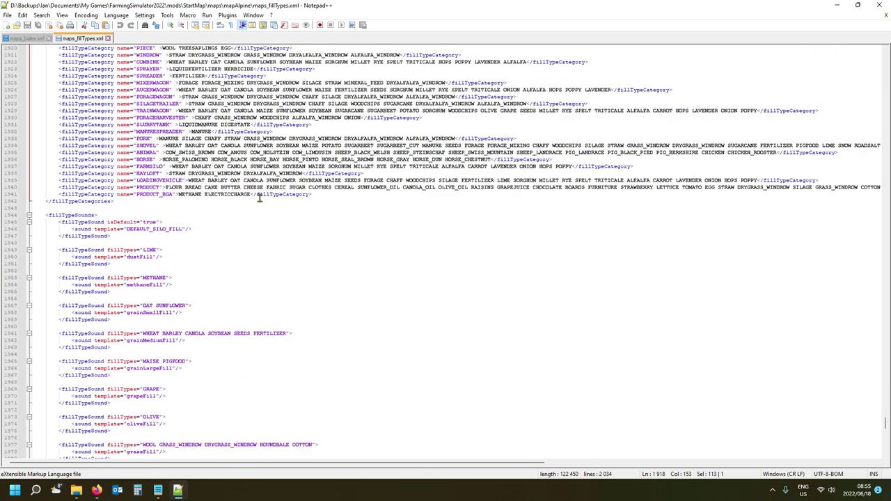
scroll(256, 195, up, 4)
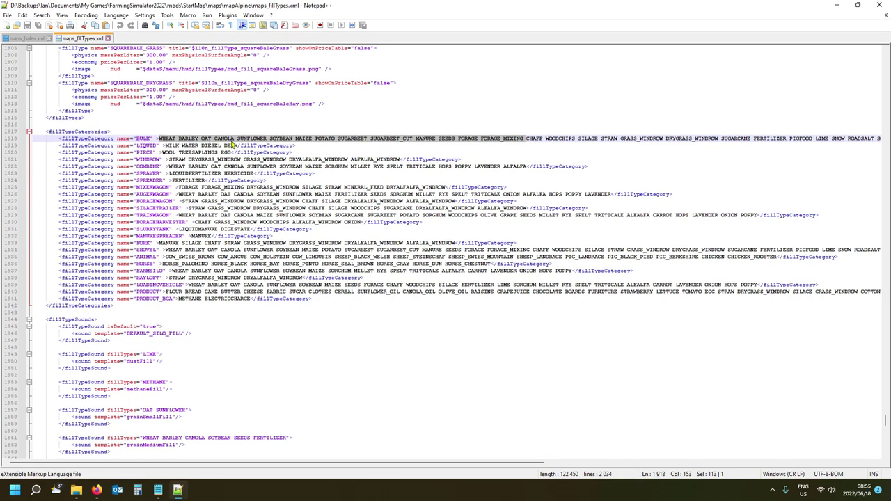
click(48, 39)
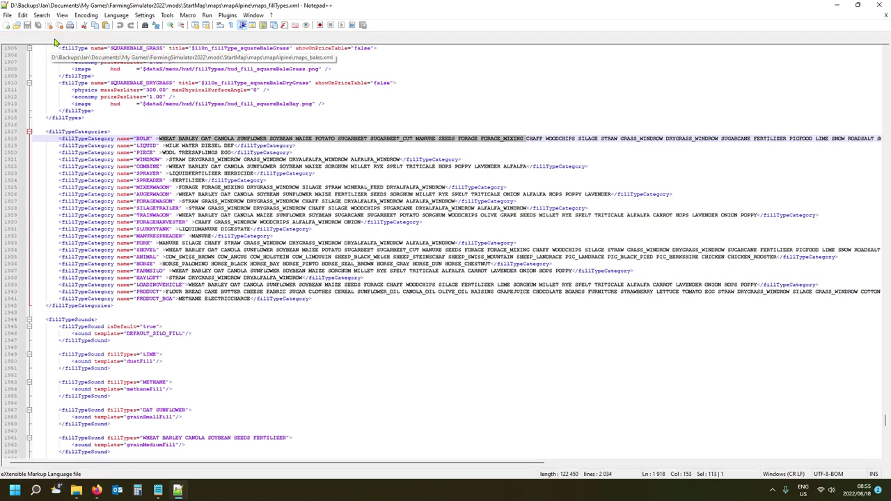
click(55, 39)
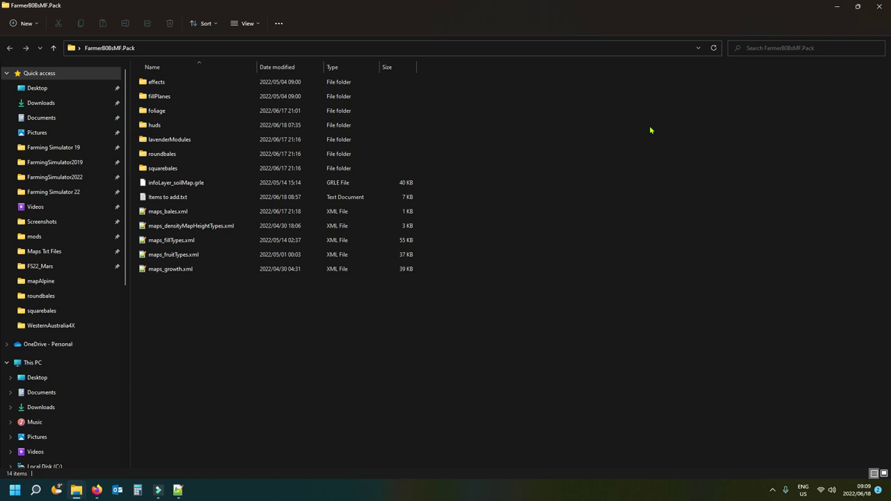
Open maps_growth.xml from the FarmerB0BsMF.Pack folder, examine the growth periods of its crops, and close the file.
double_click(167, 270)
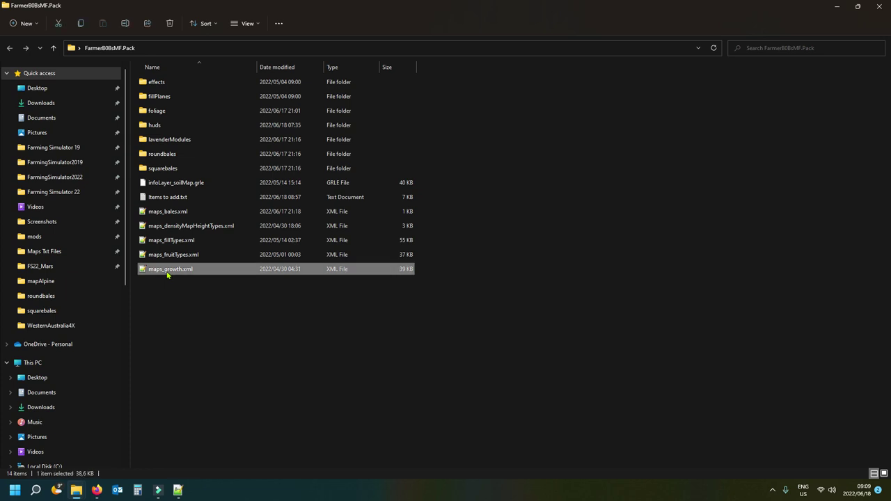
scroll(104, 146, down, 11)
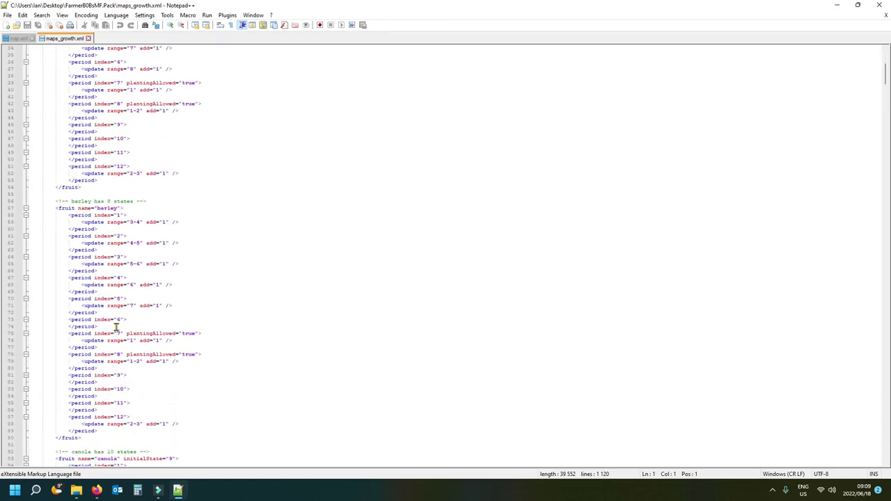
scroll(140, 313, down, 11)
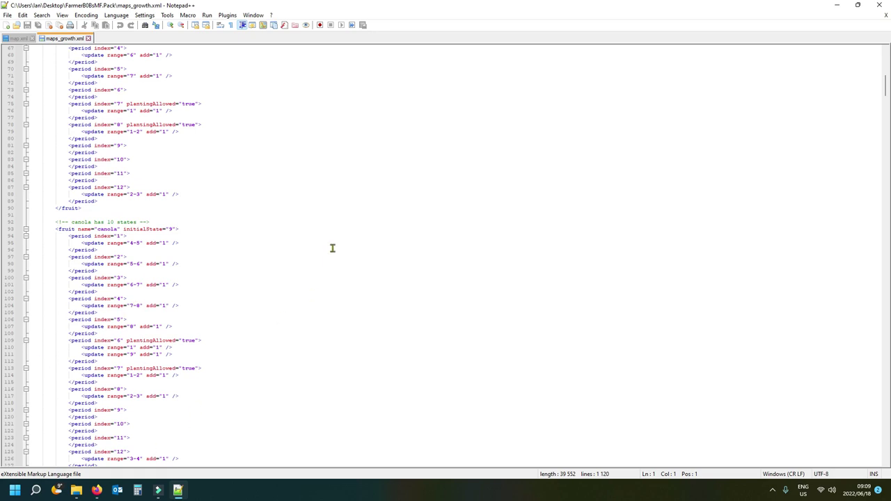
scroll(286, 233, down, 14)
scroll(308, 237, down, 20)
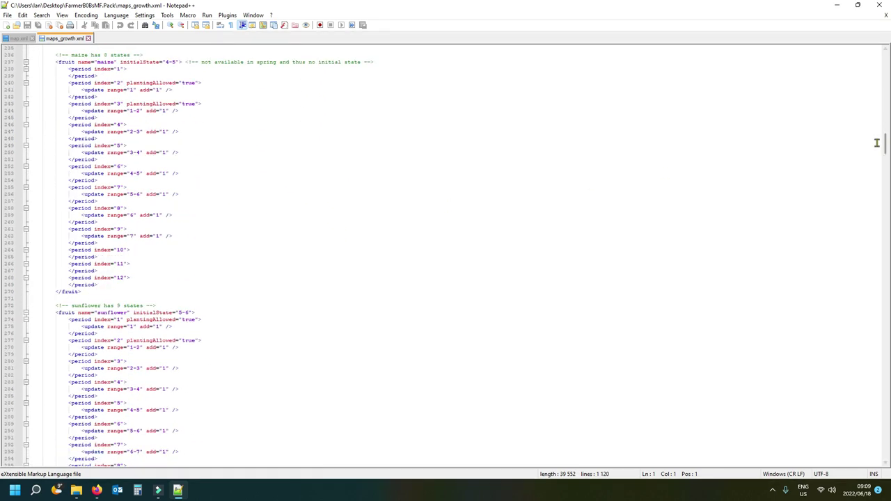
drag(885, 139, 885, 237)
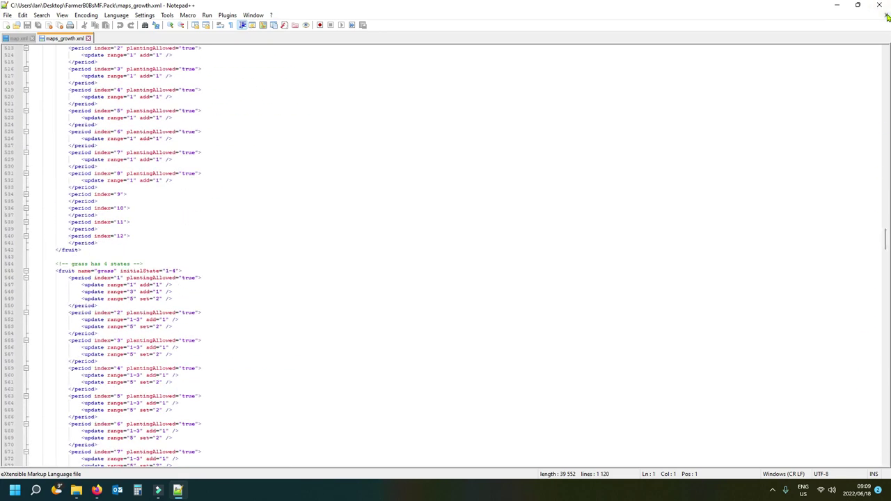
click(88, 39)
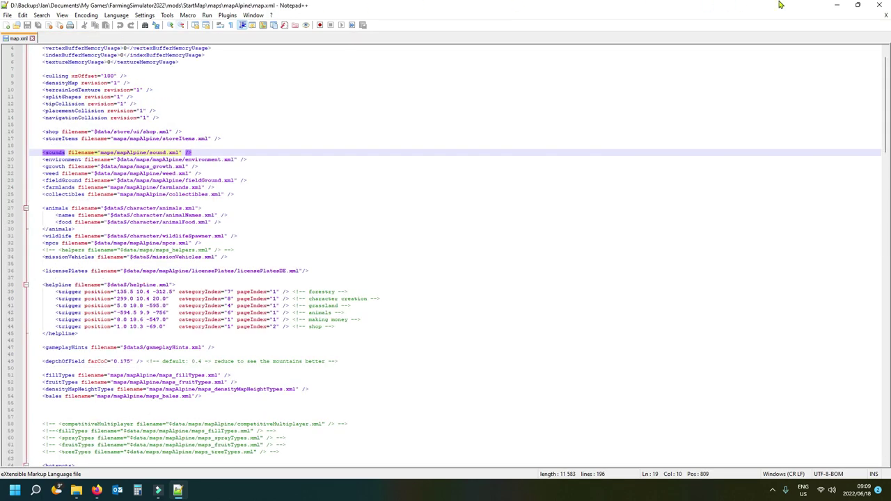
click(837, 5)
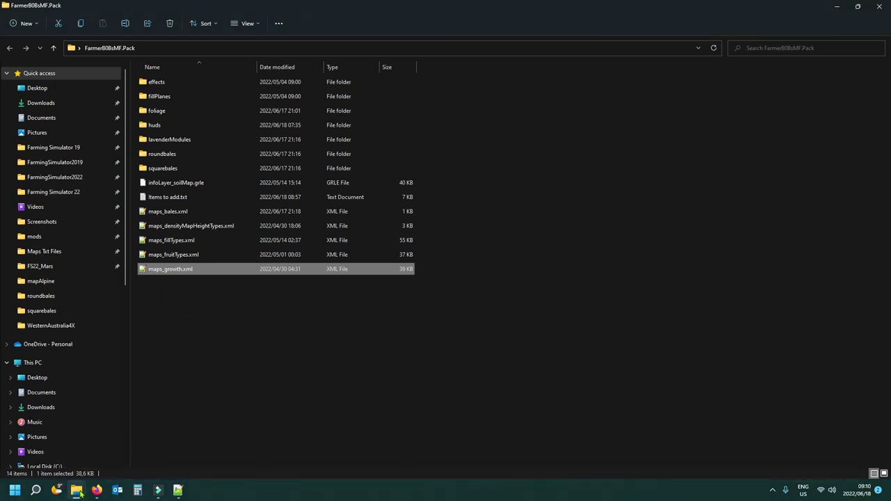
Open map.xml from the mapAlpine folder and search it for "grow".
mouse_move(78, 491)
click(50, 448)
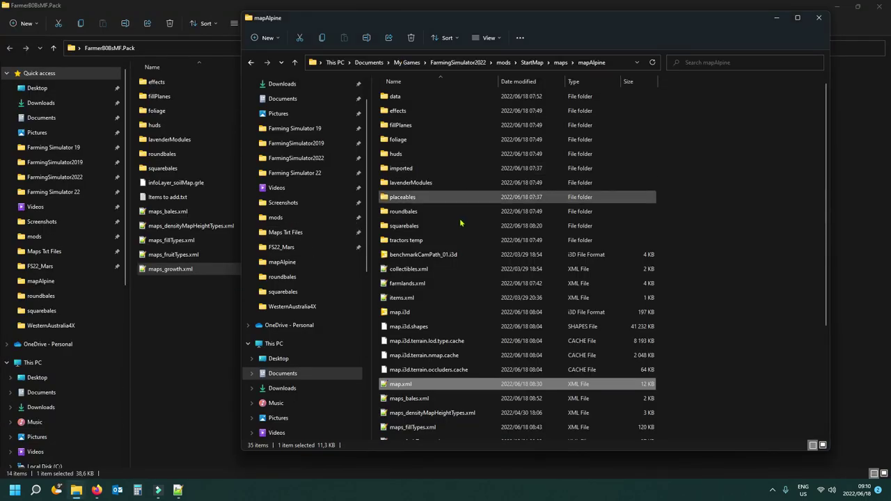
double_click(413, 385)
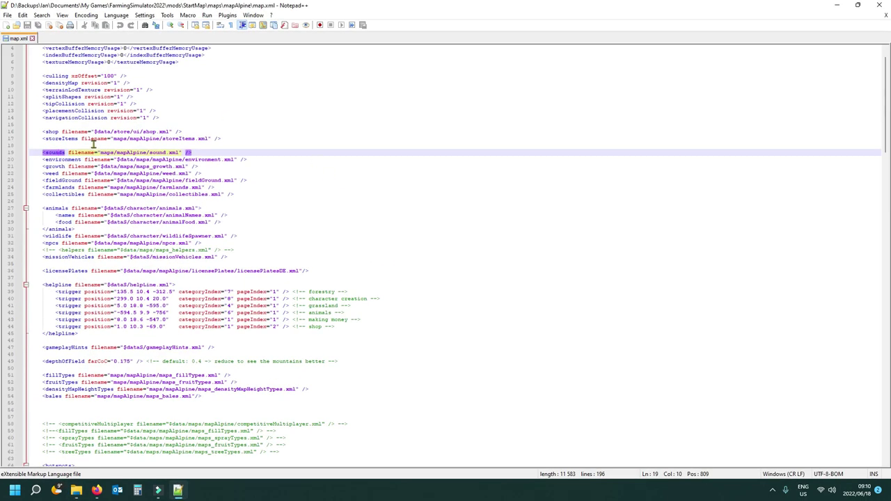
click(57, 83)
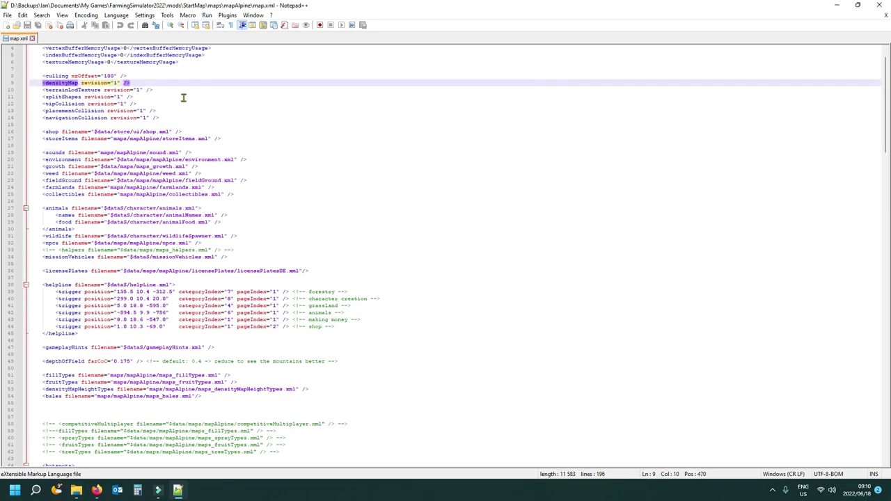
key(ctrl+f)
click(688, 96)
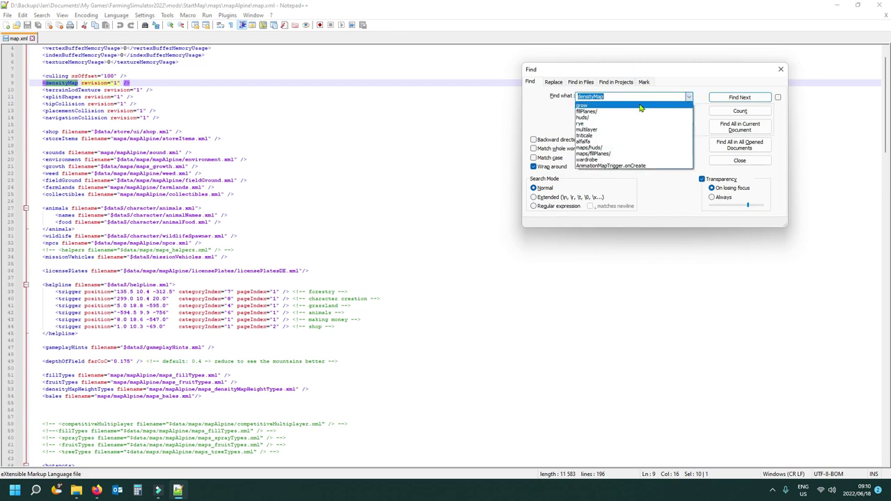
click(615, 105)
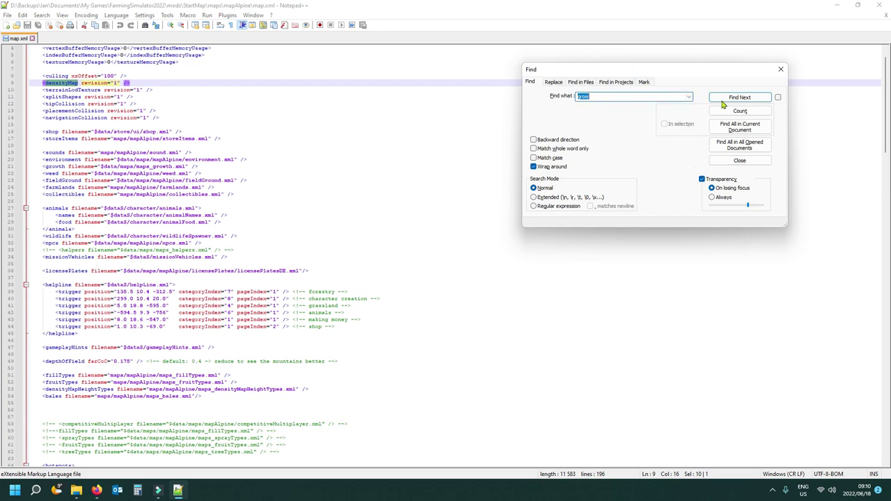
click(746, 100)
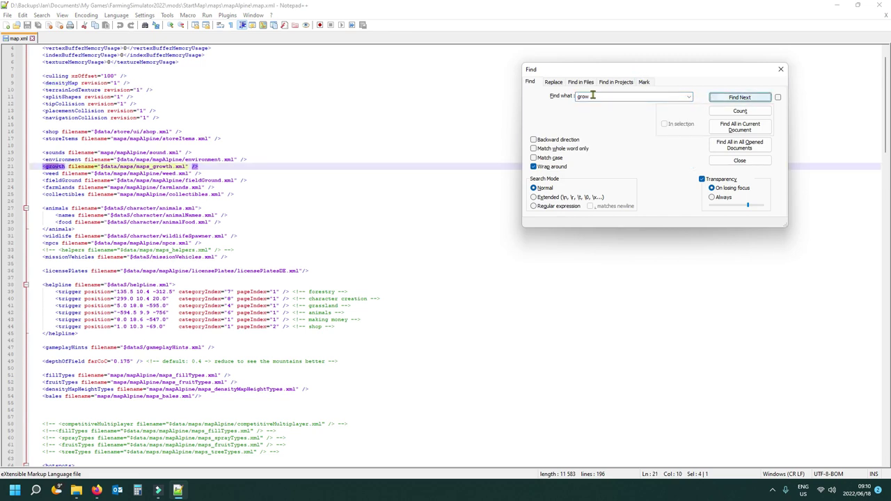
Set the growth entry's filename to maps/mapAlpine/maps_growth.xml, using the same path as the sounds entry.
click(136, 167)
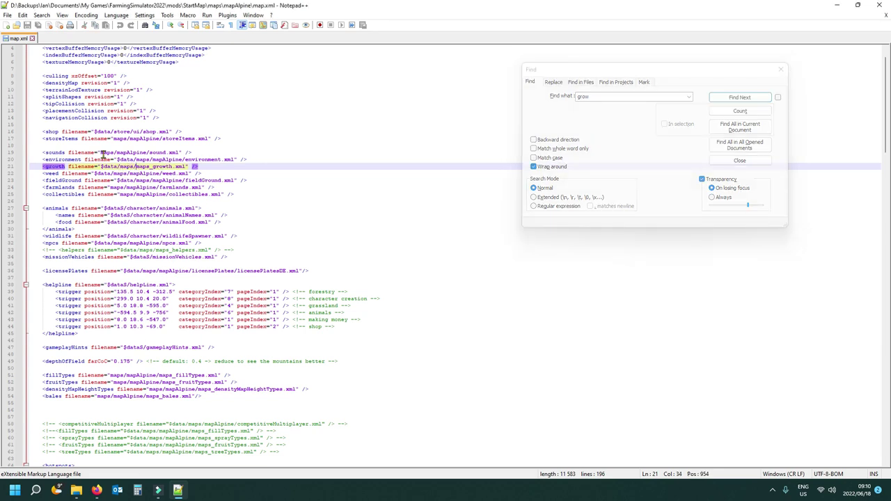
drag(100, 152, 146, 153)
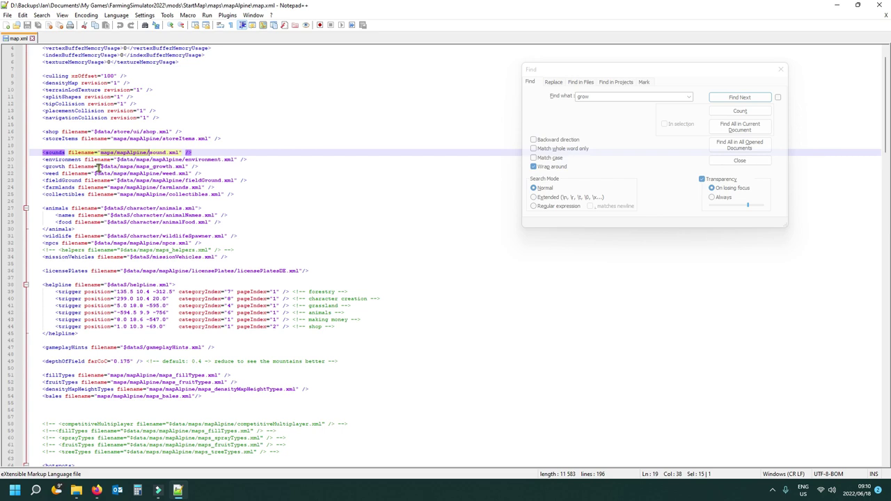
drag(101, 167, 138, 167)
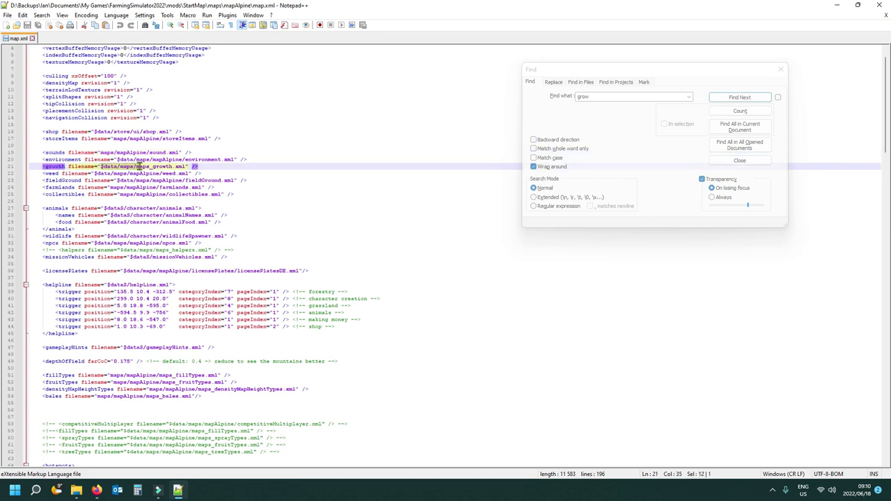
text(maps/mapAlpine/)
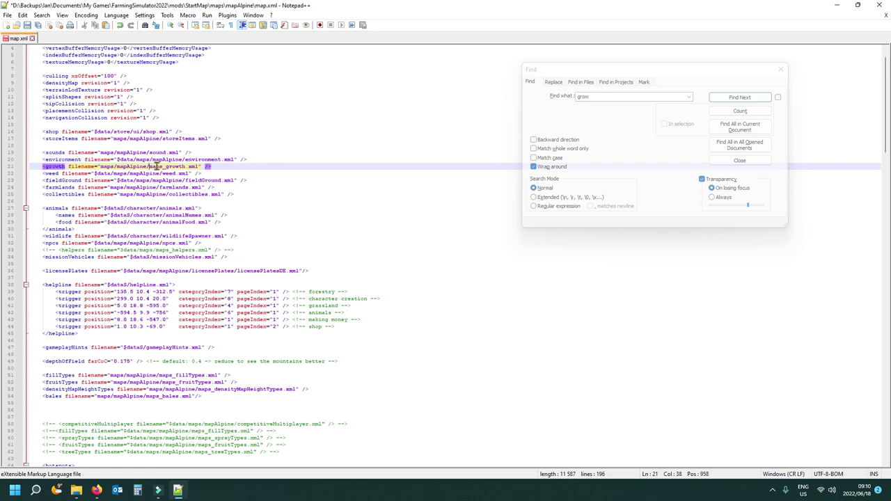
Locate maps_growth.xml in the mapAlpine folder and save the edited map.xml, closing the search dialog.
mouse_move(157, 490)
mouse_move(77, 490)
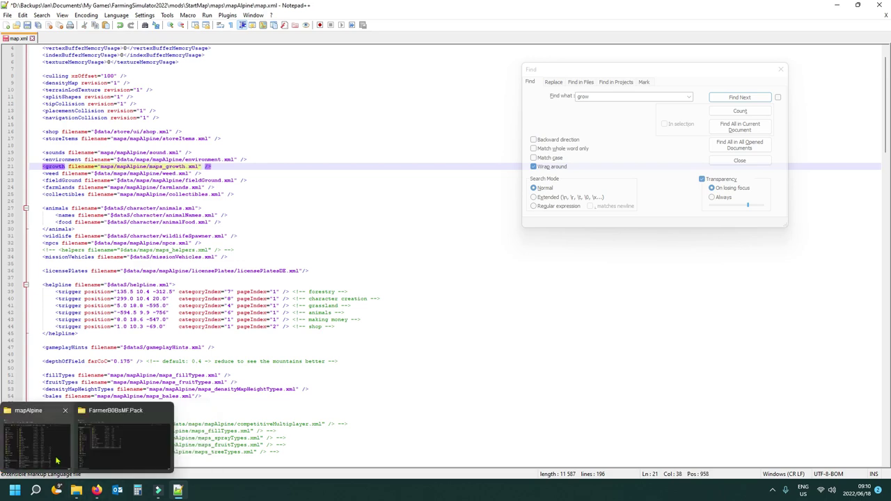
click(36, 437)
scroll(426, 344, down, 3)
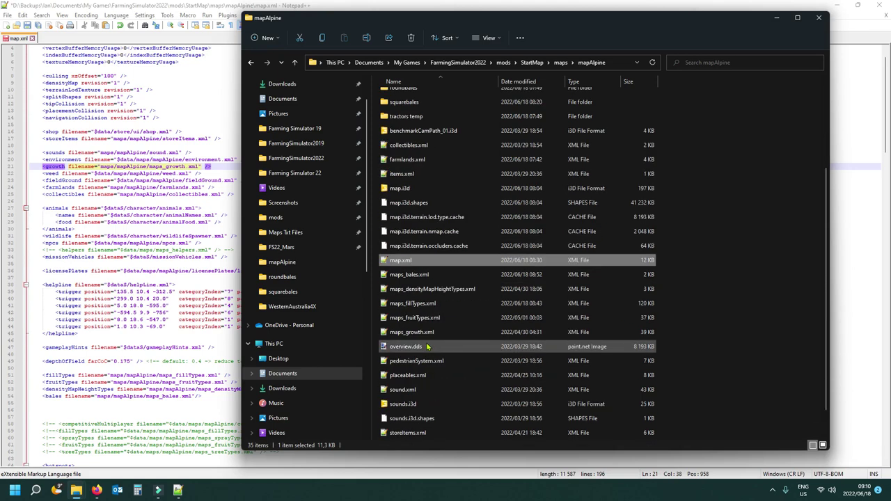
click(423, 332)
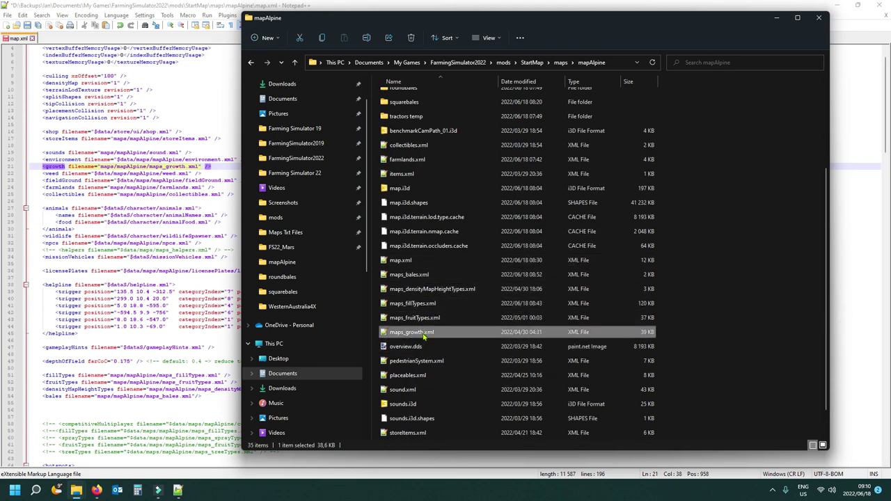
click(27, 27)
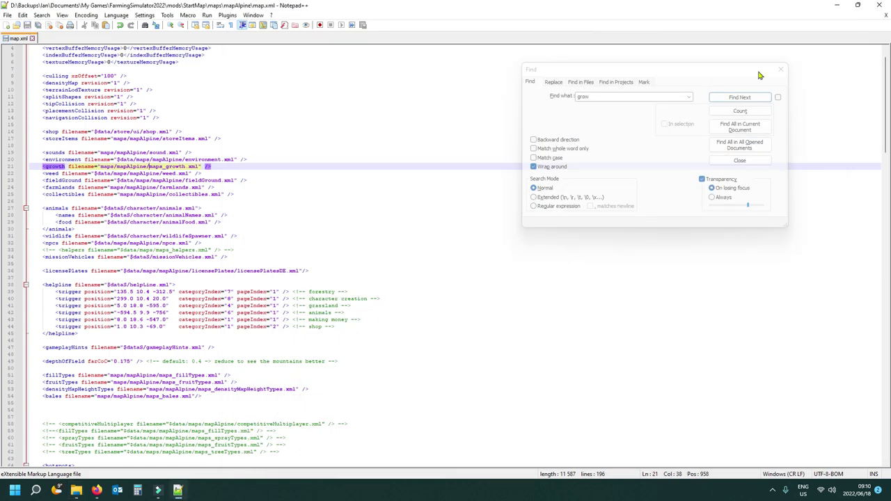
click(780, 70)
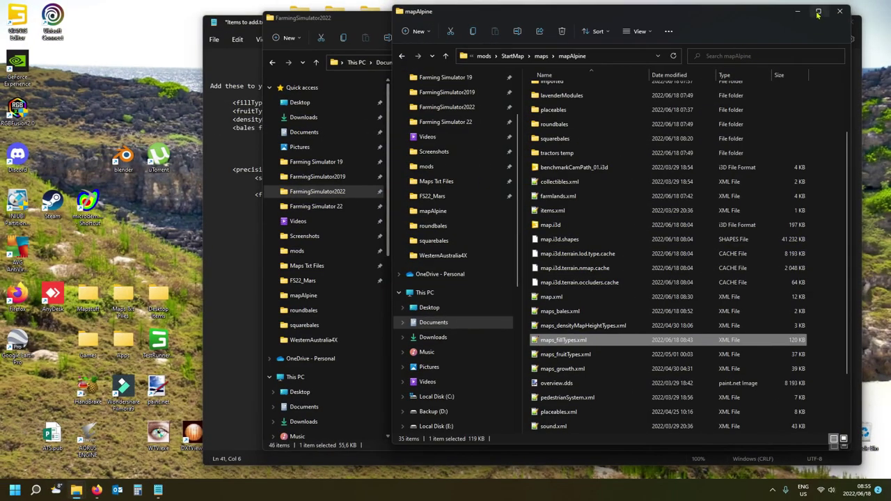
Maximize the mapAlpine folder window and review the i3d foliage entries and map.xml lines listed in Items to add.txt.
click(817, 10)
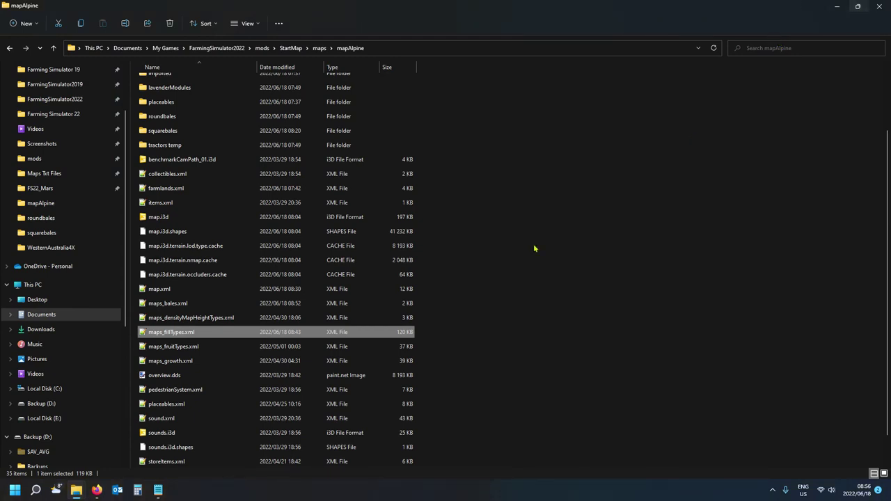
click(158, 490)
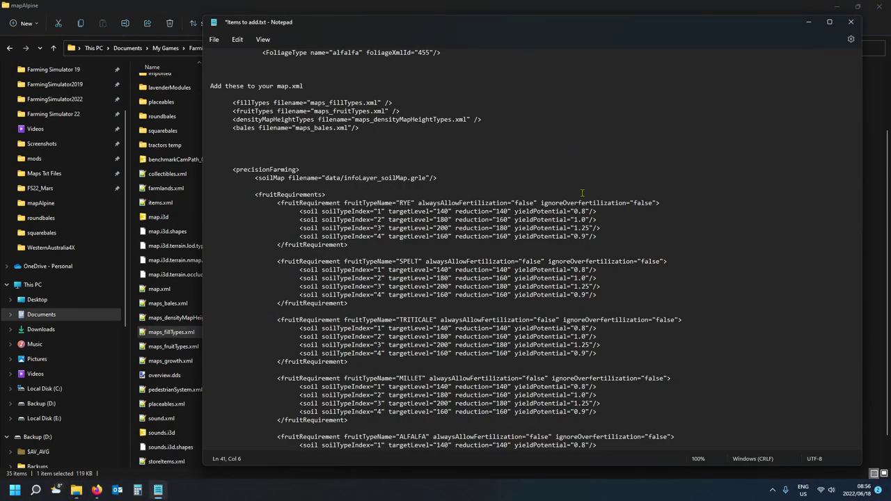
scroll(608, 185, up, 5)
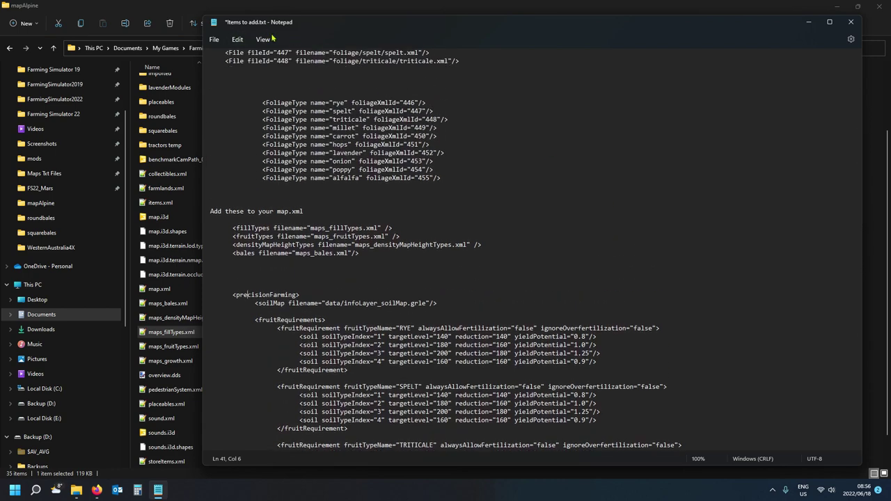
scroll(390, 148, up, 4)
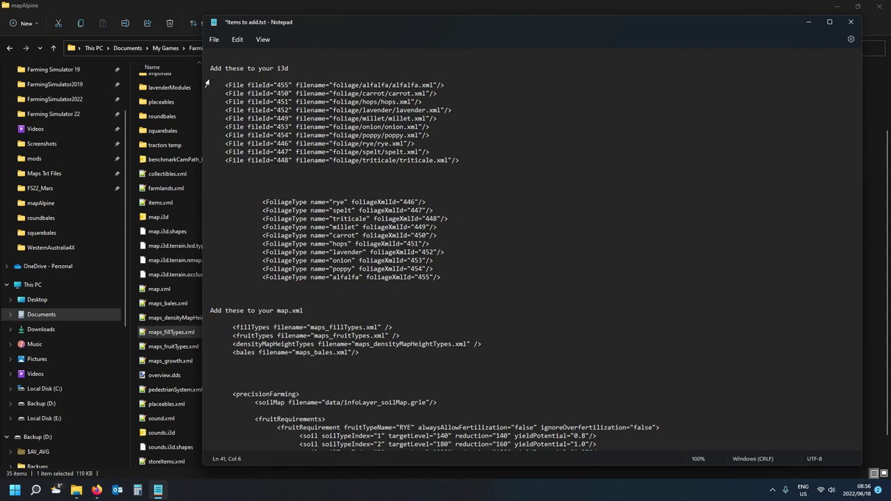
scroll(281, 249, down, 4)
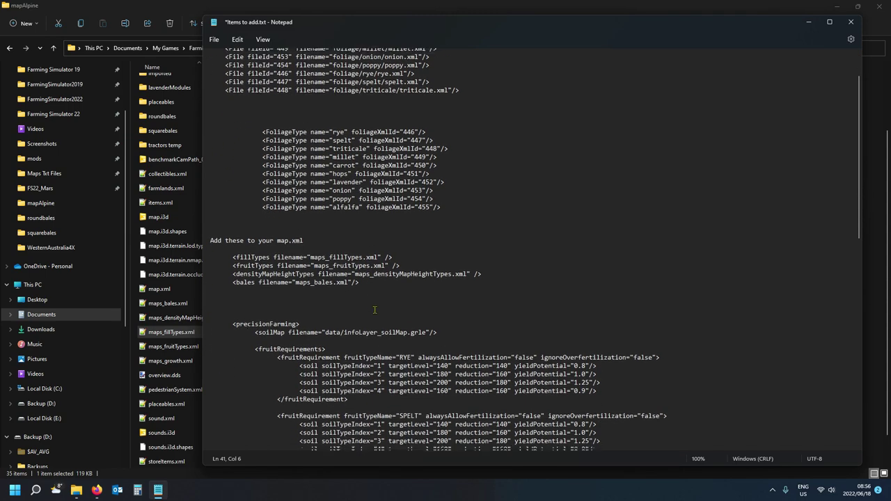